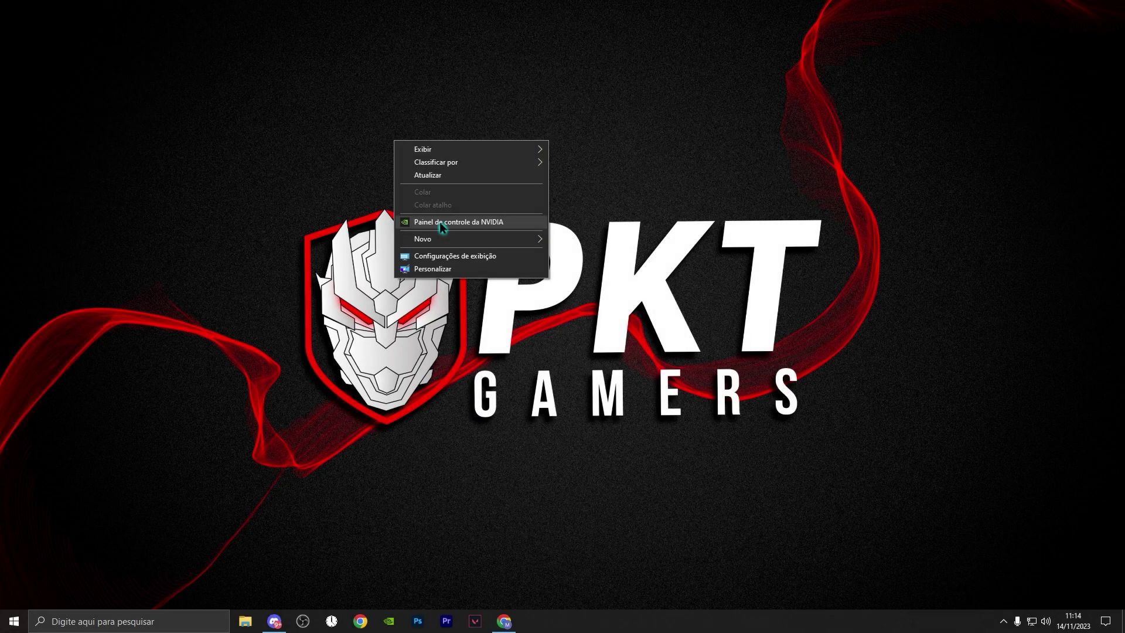
# Open the NVIDIA Control Panel from the desktop and go to the 3D settings management page (Gerenciar as configurações em 3D)
pyautogui.click(465, 222)
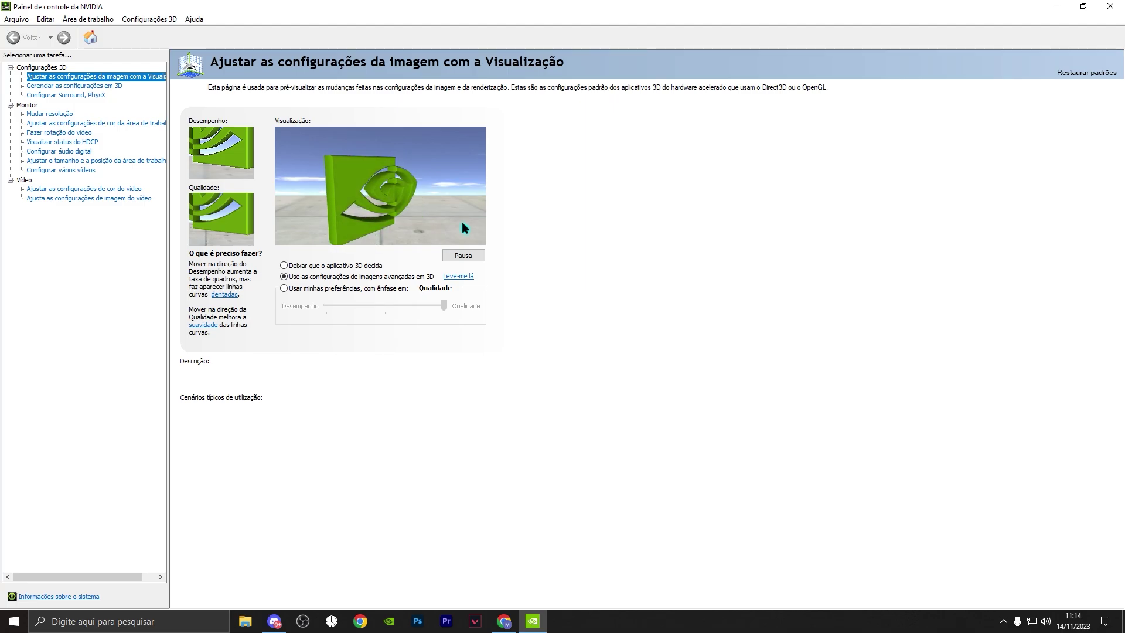
pyautogui.moveTo(372, 278)
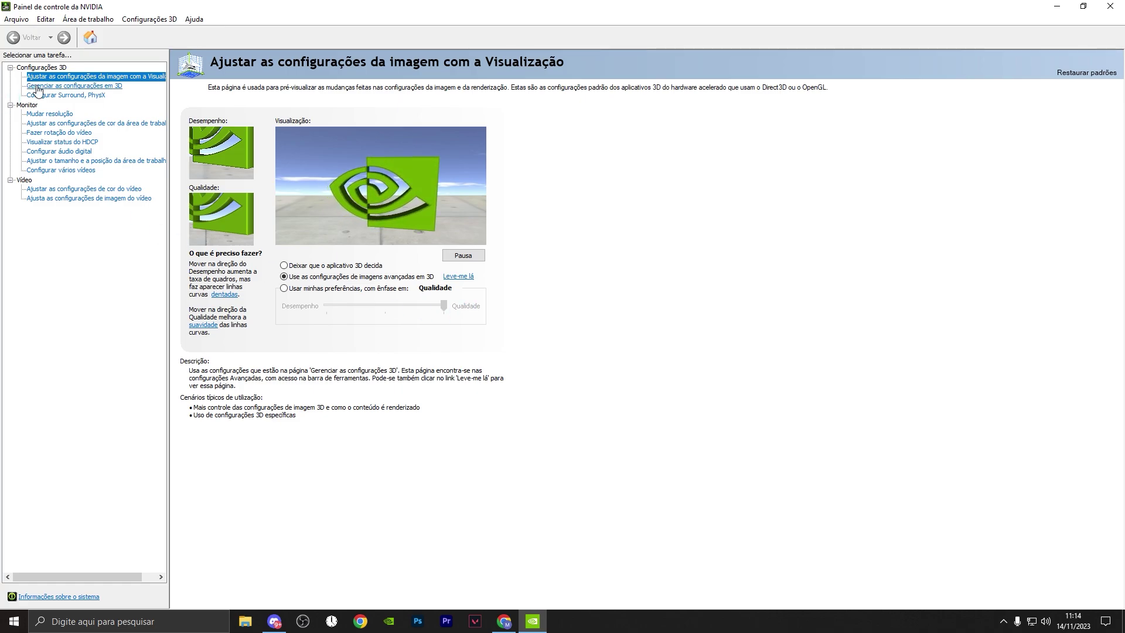
pyautogui.click(108, 89)
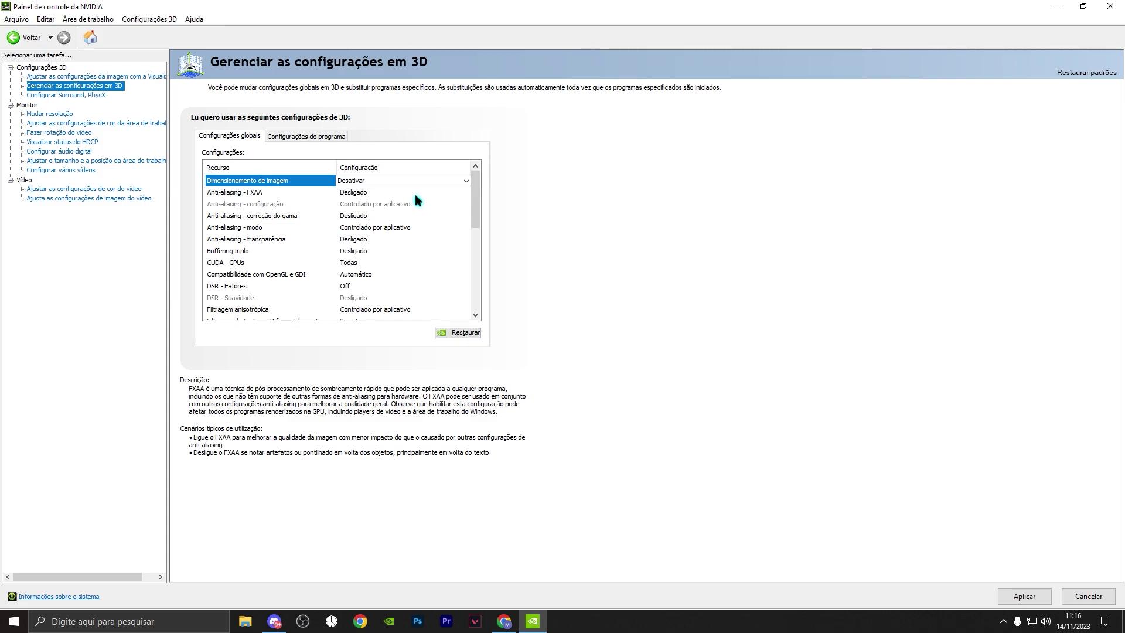
# Review the global Anti-aliasing - modo setting and the GPU selection under CUDA - GPUs
pyautogui.click(391, 229)
pyautogui.click(392, 229)
pyautogui.click(572, 213)
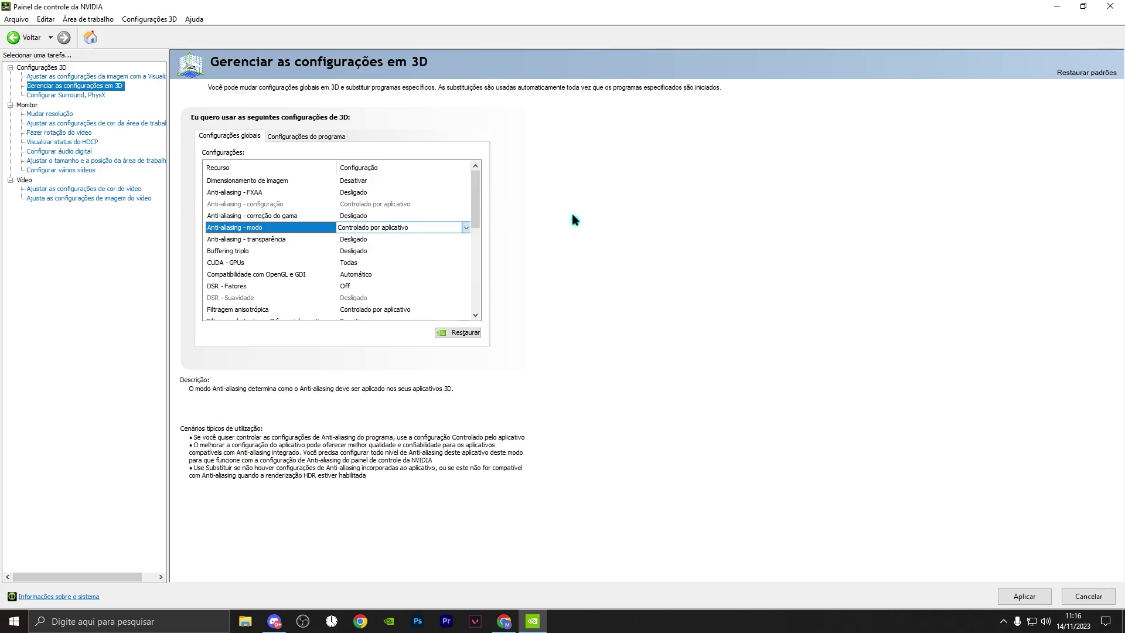
pyautogui.click(420, 262)
pyautogui.click(347, 263)
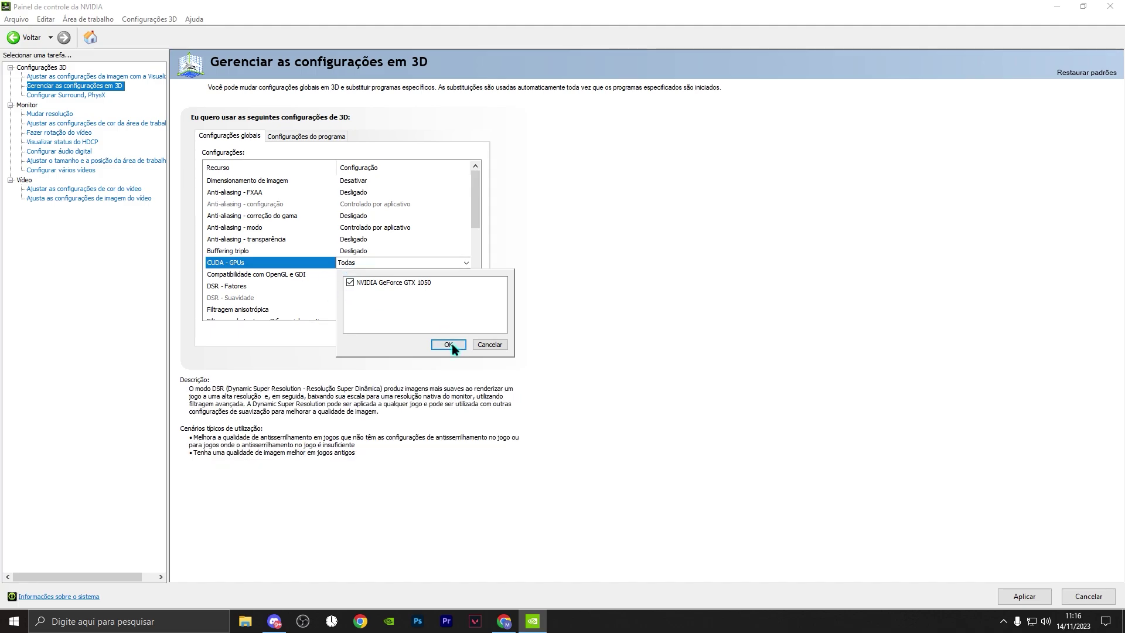
pyautogui.click(506, 246)
# Set the texture filtering quality (Filtragem da textura - qualidade) to Alto desempenho in the global settings
pyautogui.scroll(-3, 381, 211)
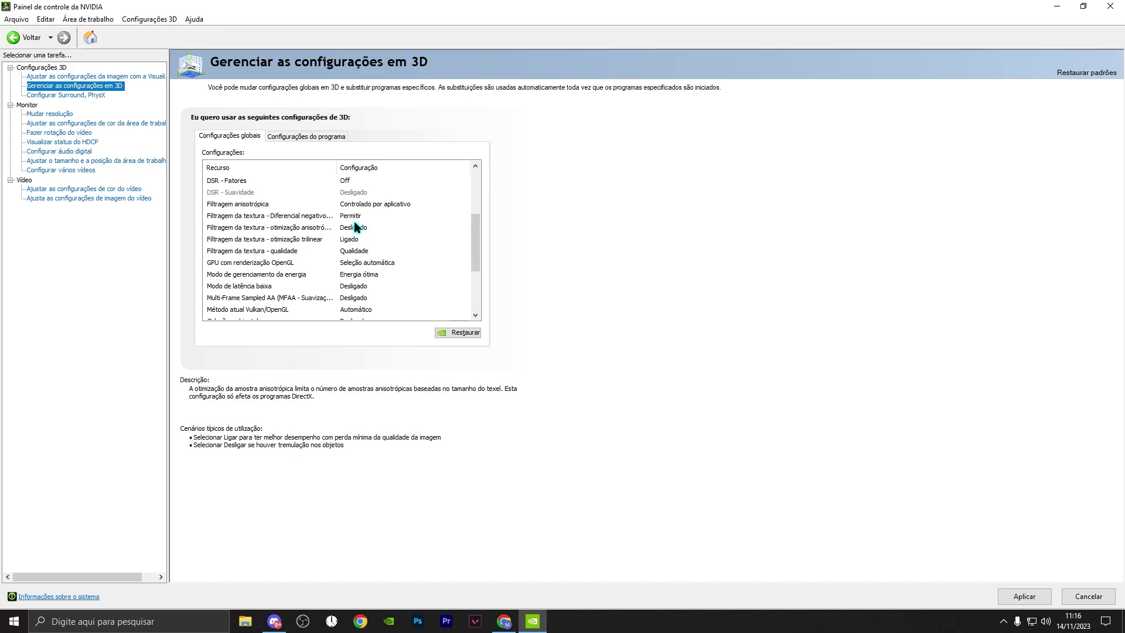
pyautogui.click(351, 239)
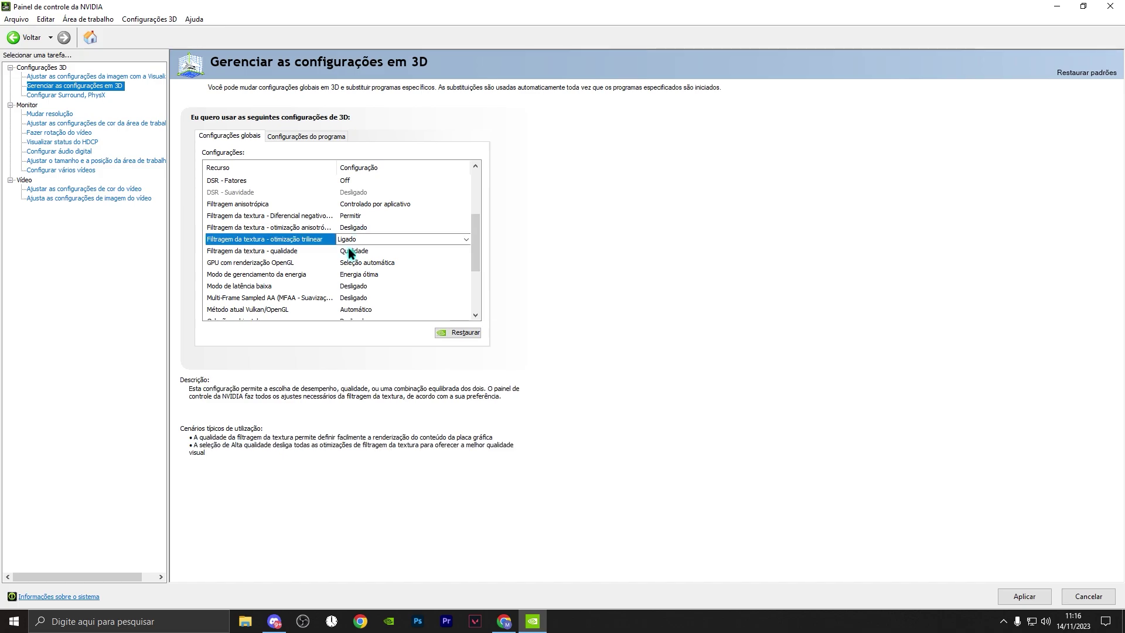
pyautogui.click(348, 249)
pyautogui.click(349, 250)
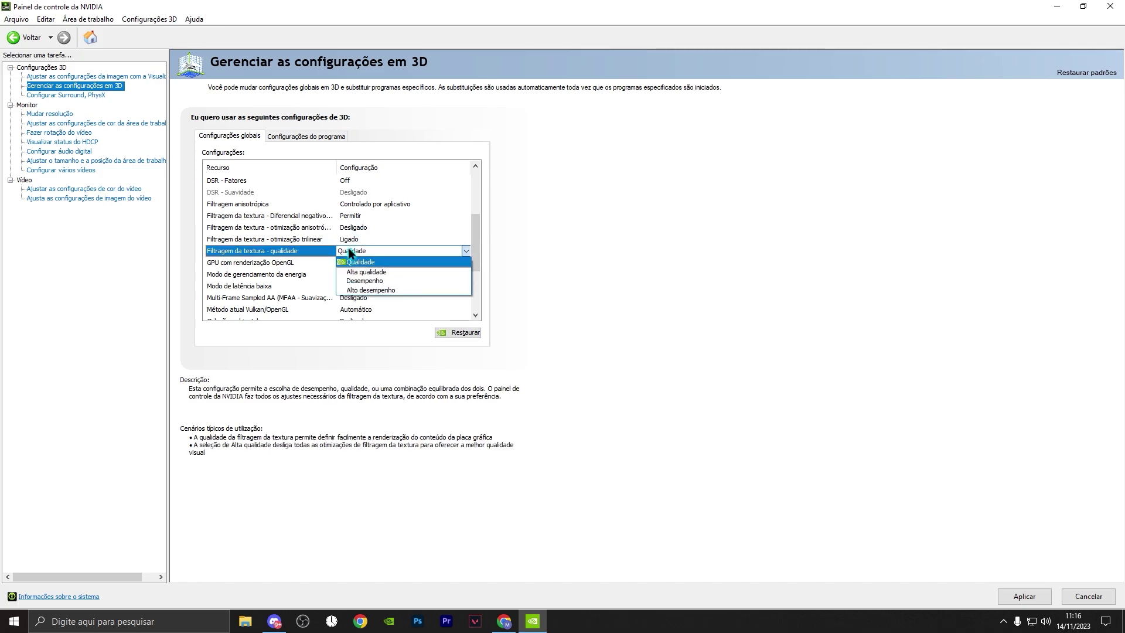
pyautogui.click(360, 291)
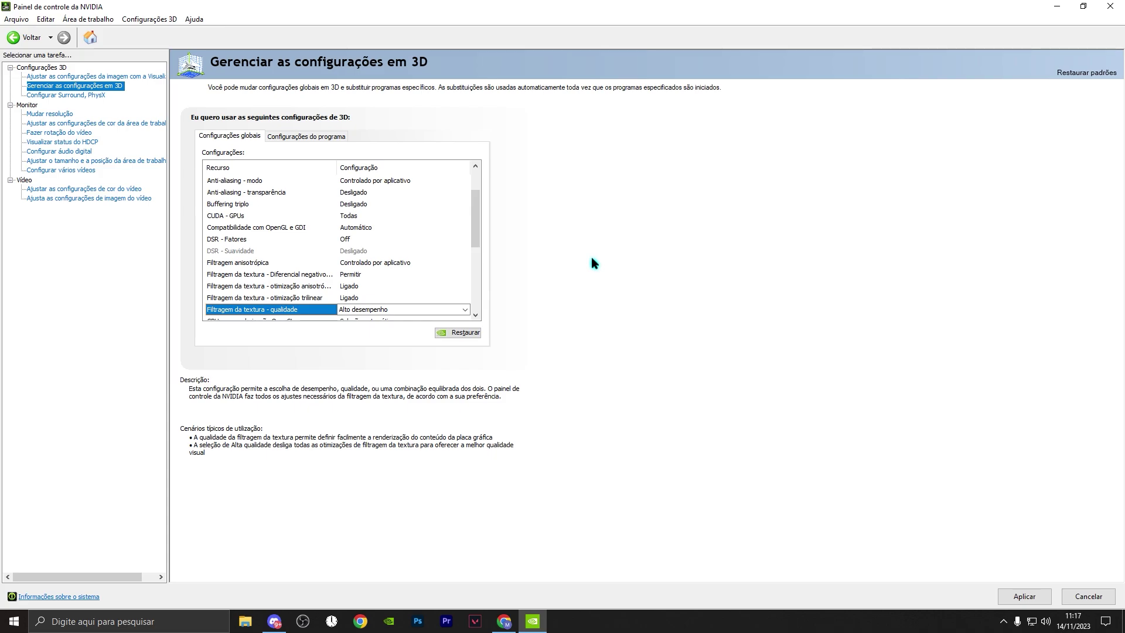
# Set the OpenGL rendering GPU (GPU com renderização OpenGL) to NVIDIA GeForce GTX 1050
pyautogui.moveTo(477, 215); pyautogui.dragTo(475, 265)
pyautogui.click(369, 216)
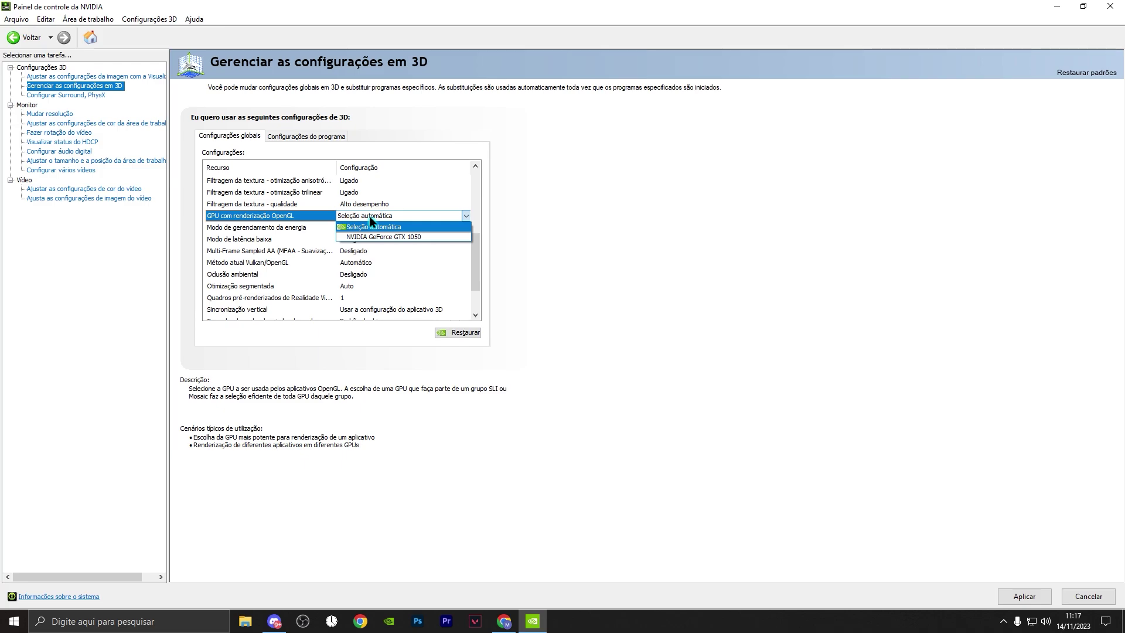
pyautogui.click(381, 227)
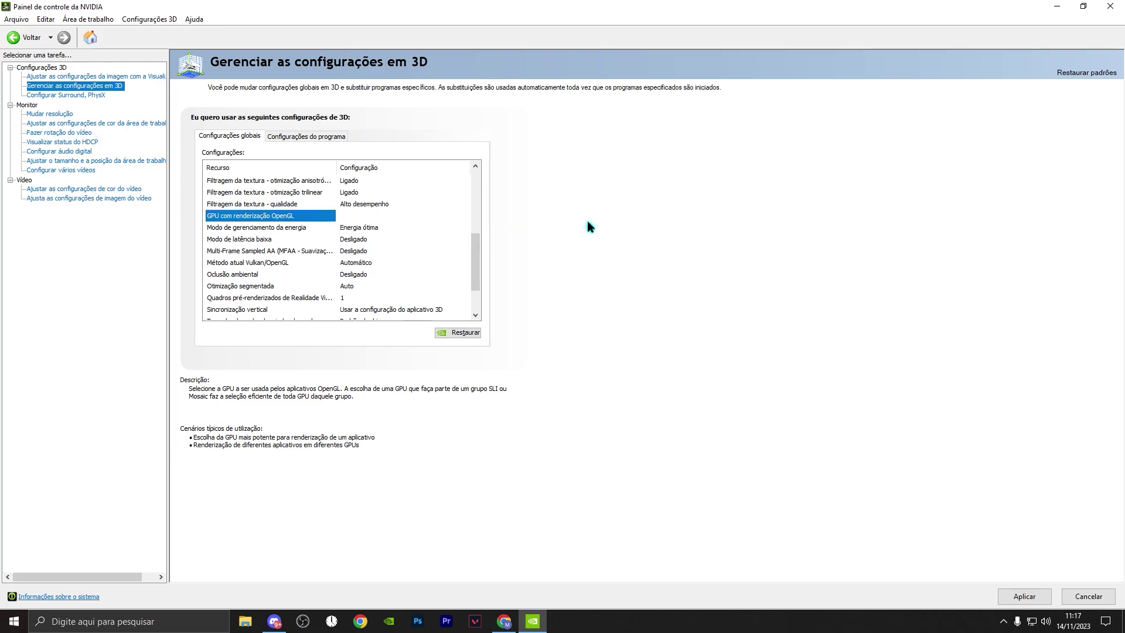
pyautogui.scroll(5, 587, 221)
pyautogui.scroll(-1, 587, 221)
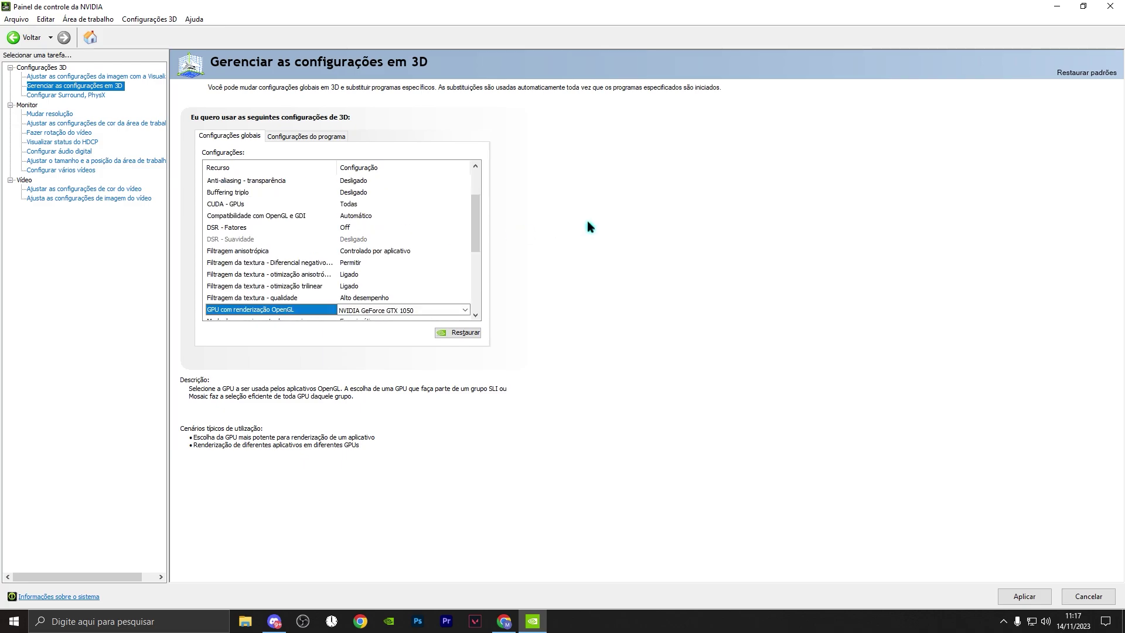
# Set the power management mode (Modo de gerenciamento da energia) to Preferência por desempenho máximo
pyautogui.moveTo(474, 217); pyautogui.dragTo(473, 249)
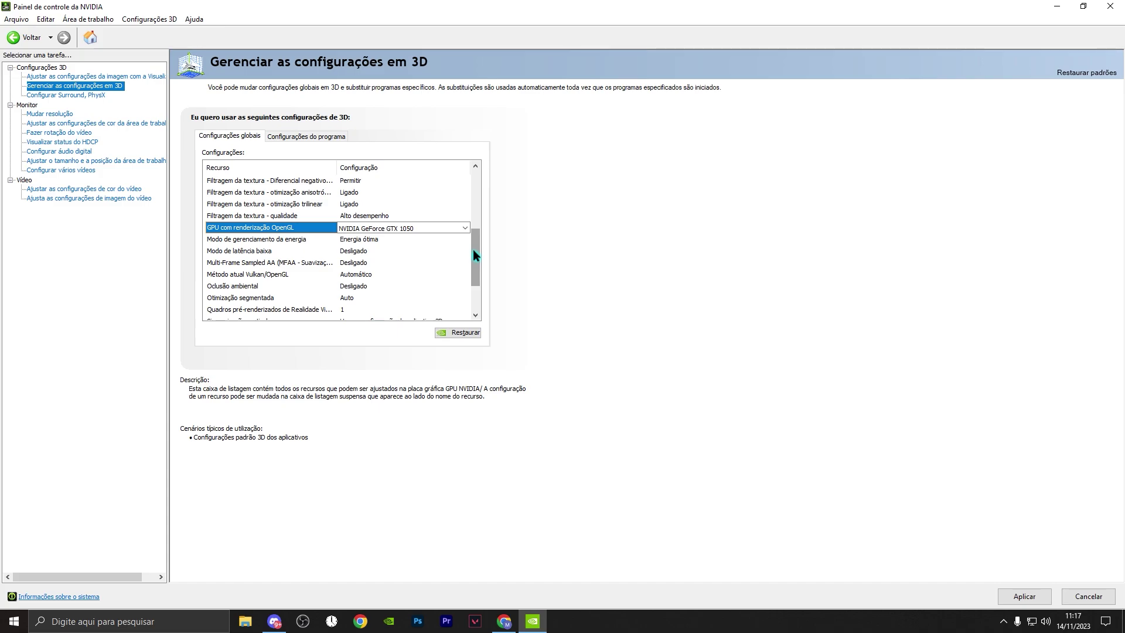
pyautogui.click(361, 239)
pyautogui.click(361, 239)
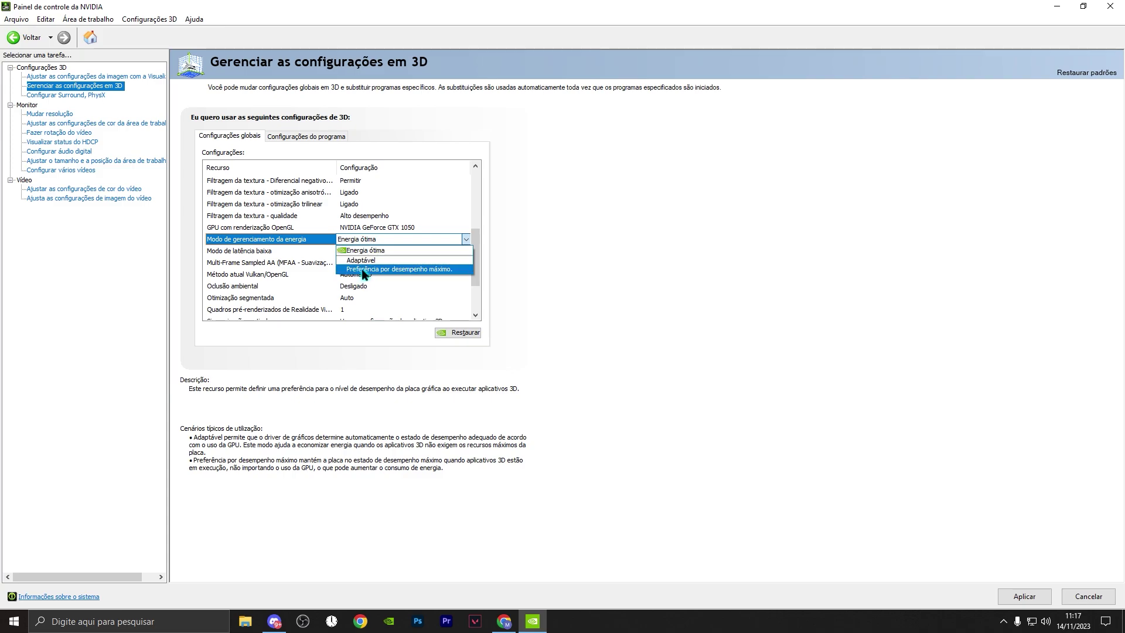
pyautogui.click(363, 269)
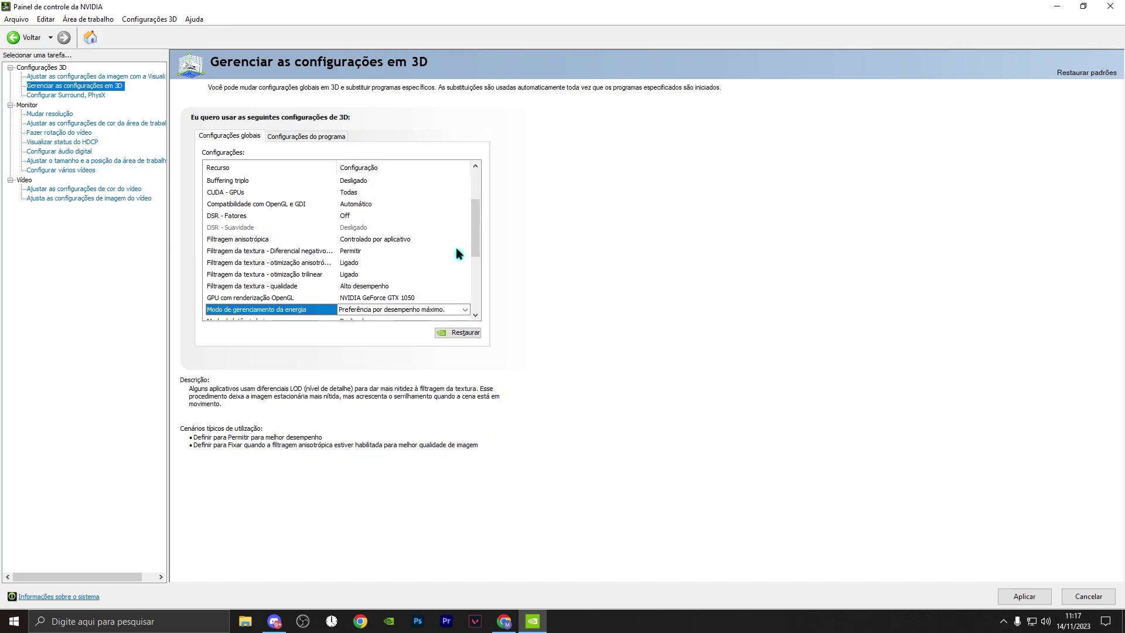
# Set the low latency mode (Modo de latência baixa) to Ultra
pyautogui.scroll(-2, 459, 253)
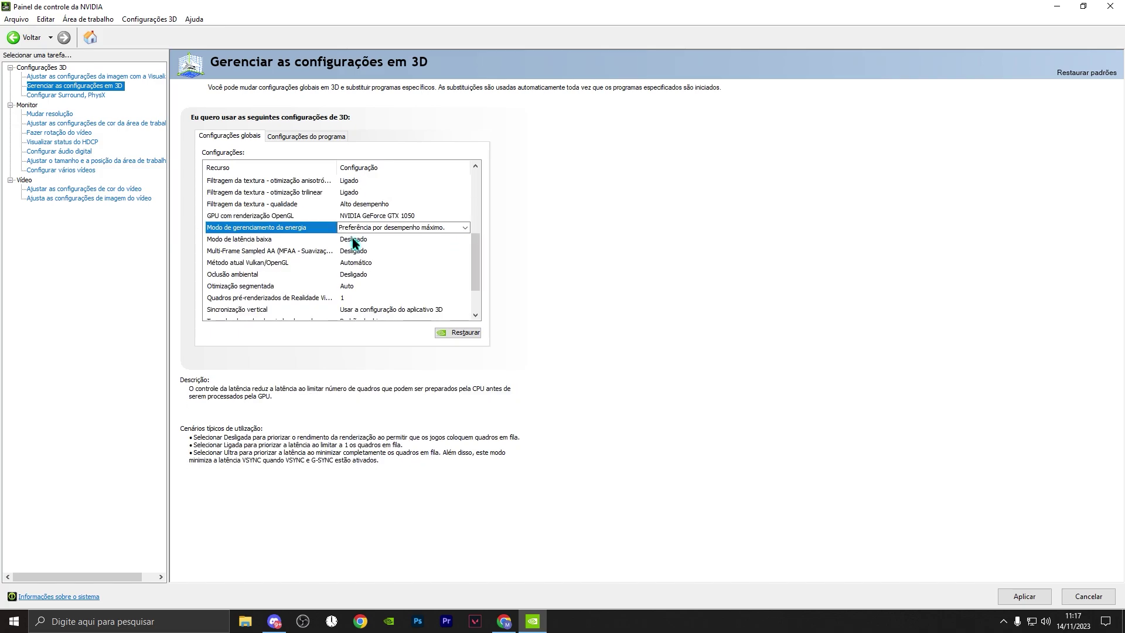
pyautogui.click(352, 238)
pyautogui.click(355, 240)
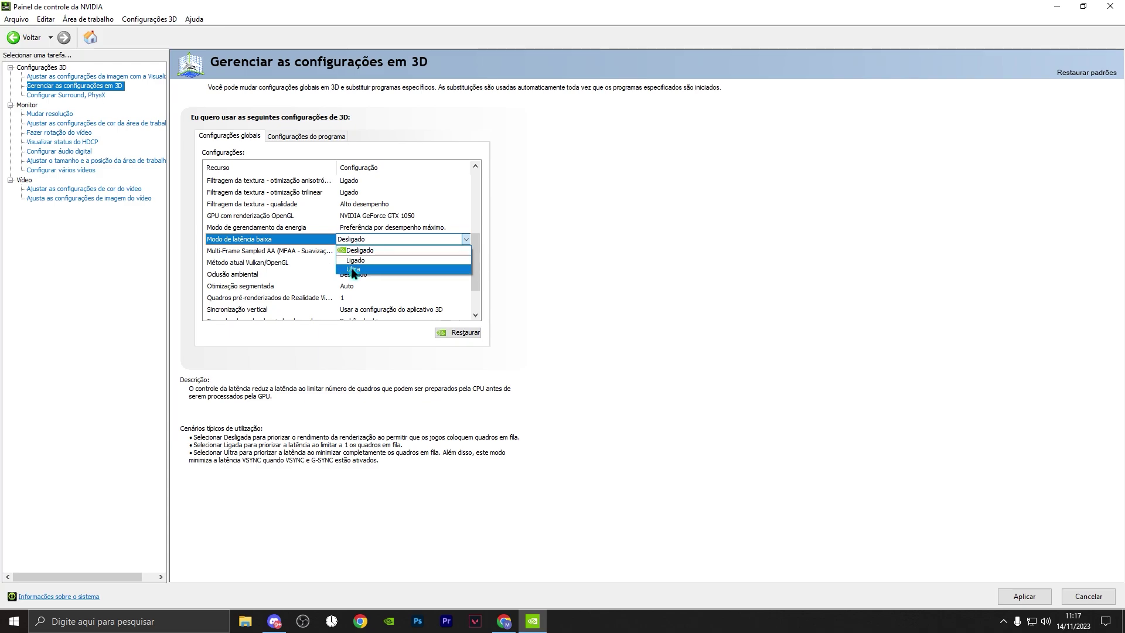
pyautogui.click(370, 268)
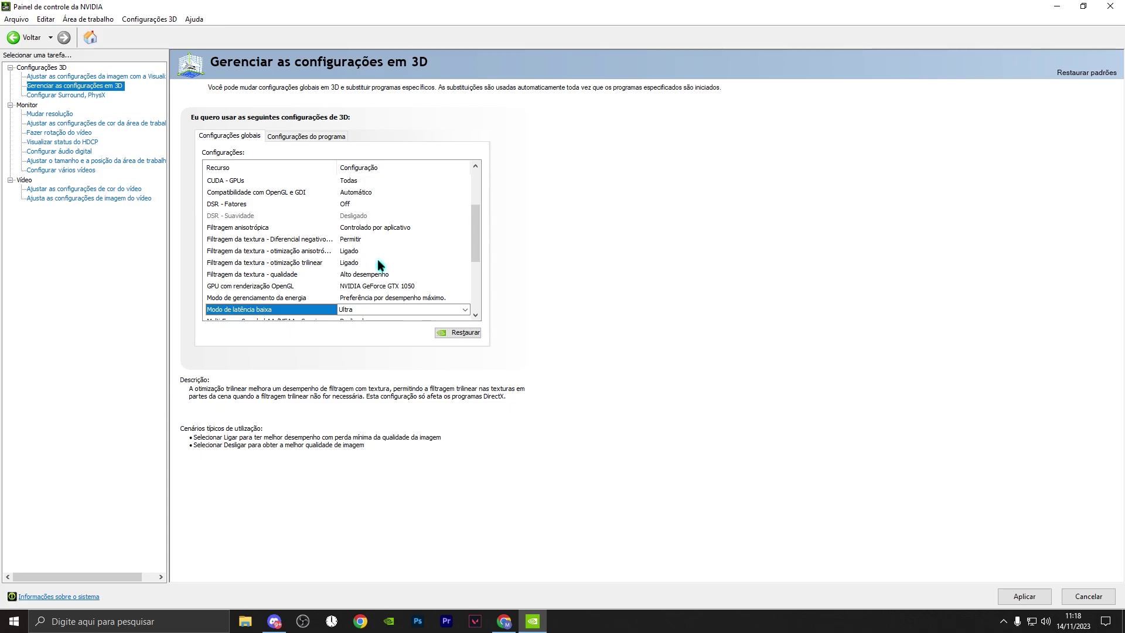
# Leave Taxa Máxima de Quadros at Desligada and set the preferred refresh rate (Taxa de atualização preferida) to A maior disponível
pyautogui.scroll(-3, 474, 232)
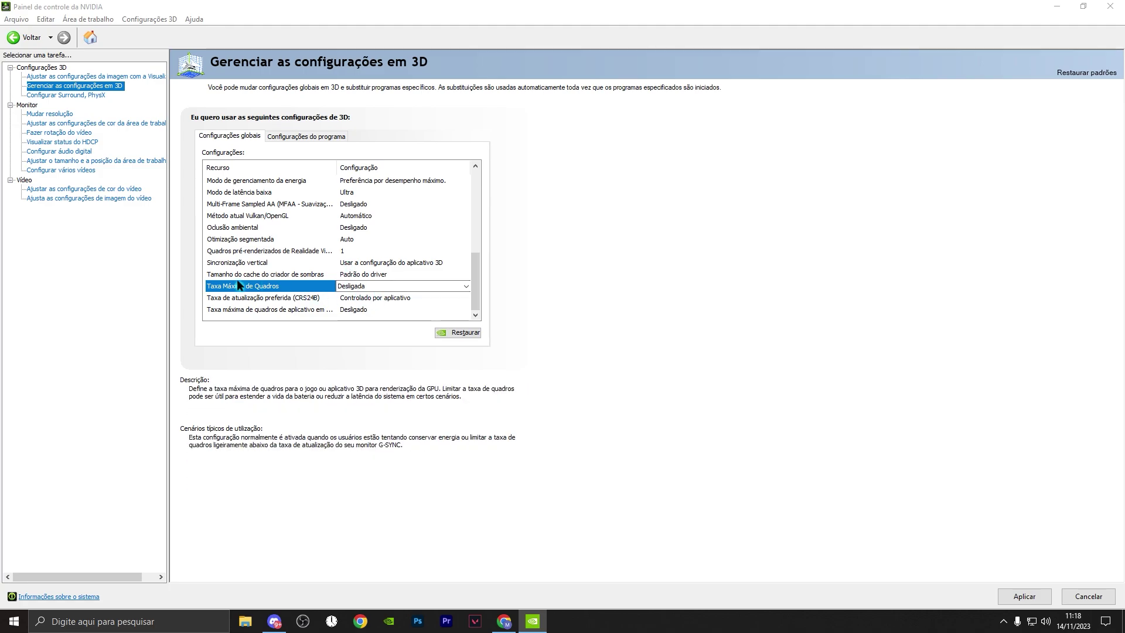
pyautogui.click(362, 286)
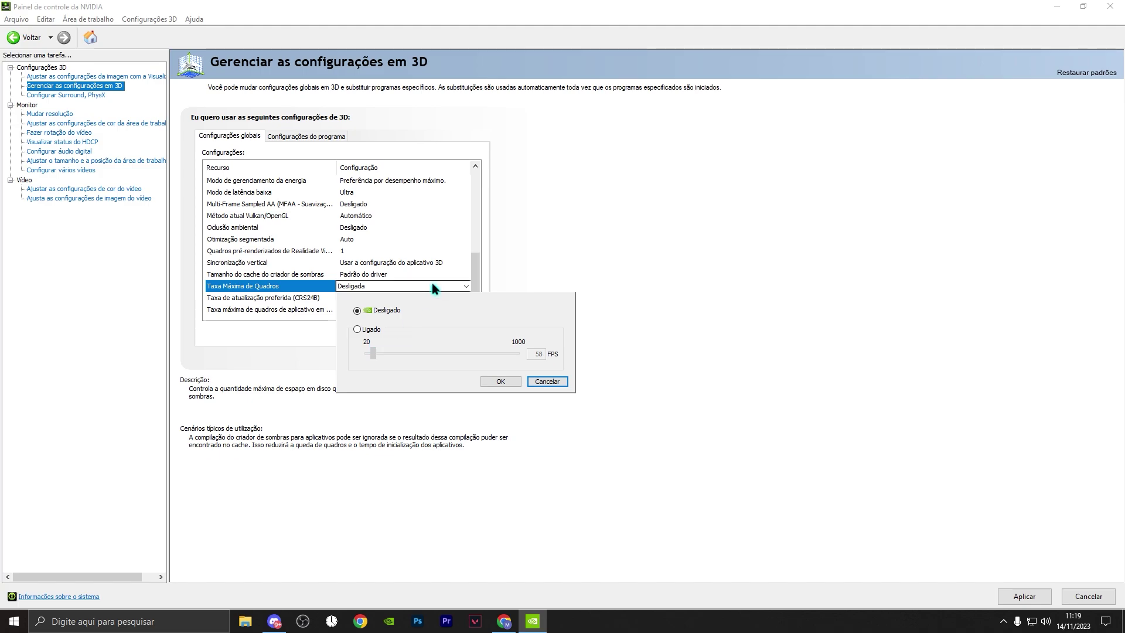
pyautogui.click(385, 299)
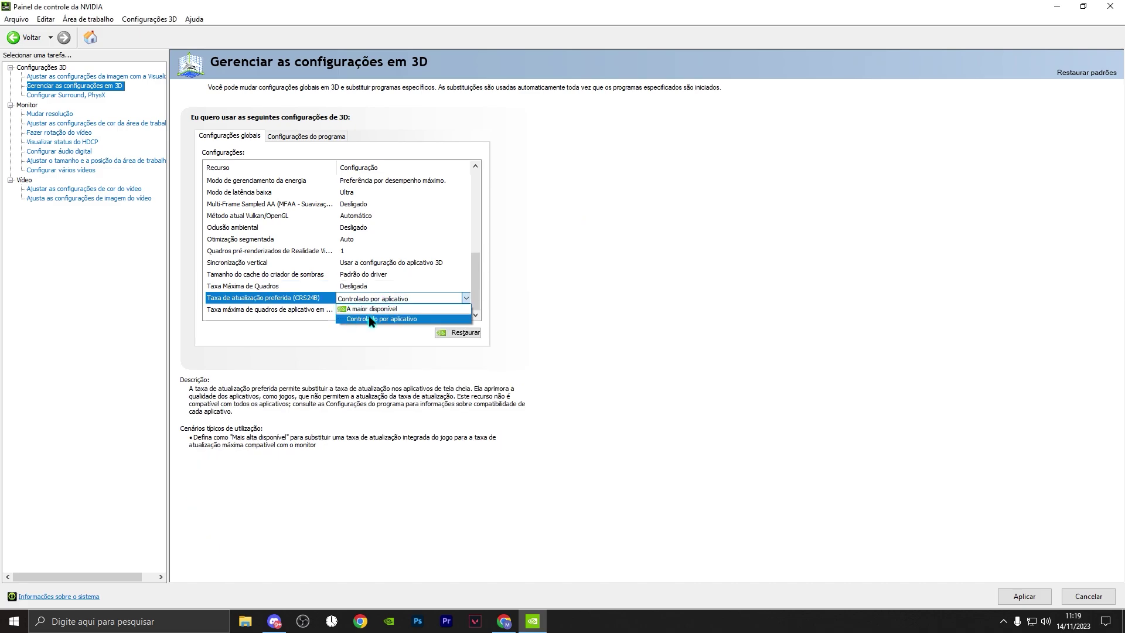
pyautogui.click(369, 319)
pyautogui.click(384, 296)
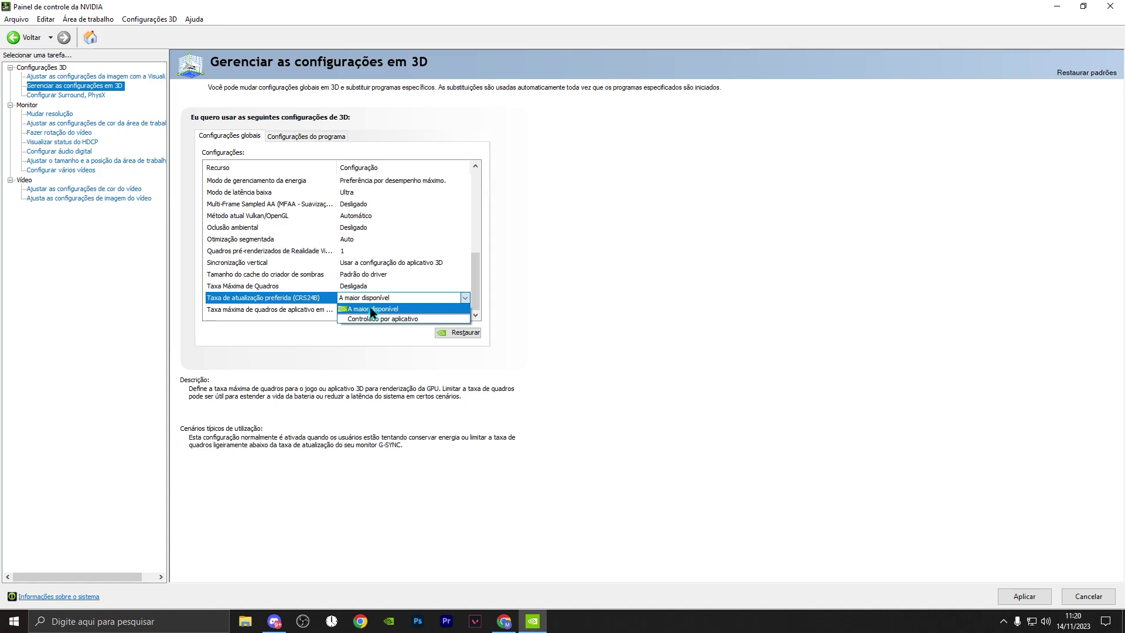
pyautogui.click(370, 309)
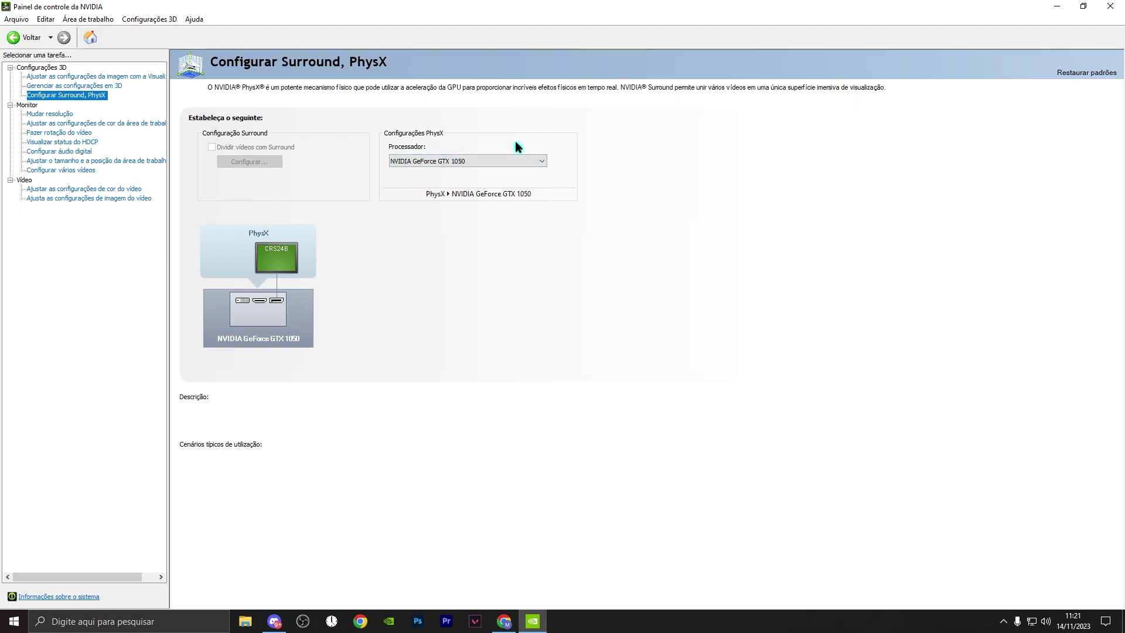
# Choose NVIDIA GeForce GTX 1050 as the PhysX processor on the Configurar Surround, PhysX page
pyautogui.click(405, 161)
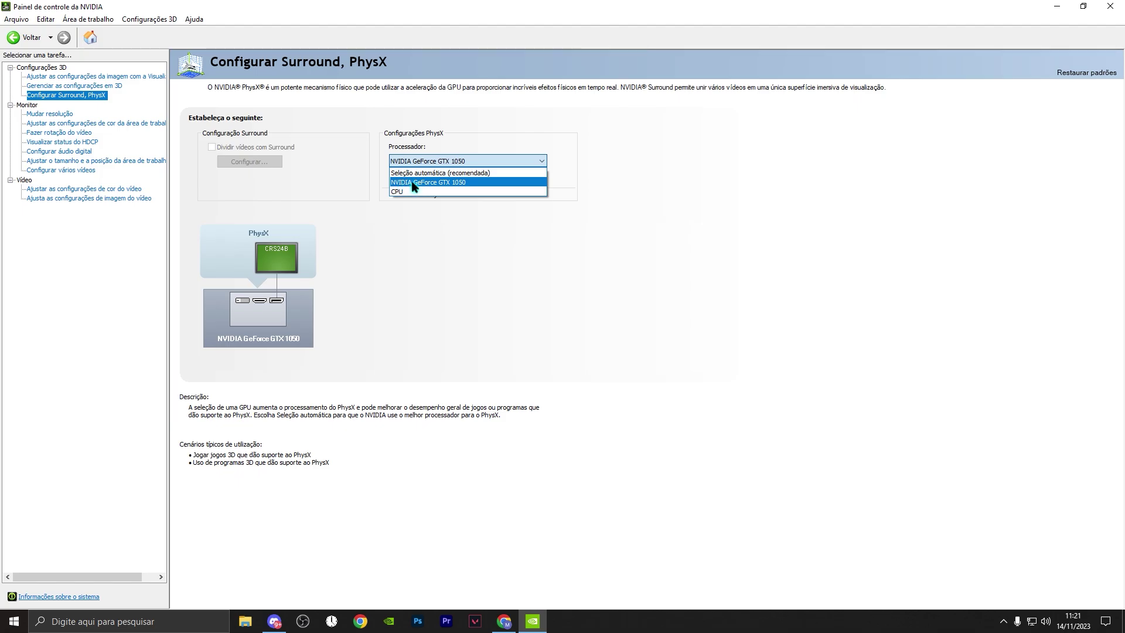
pyautogui.click(414, 182)
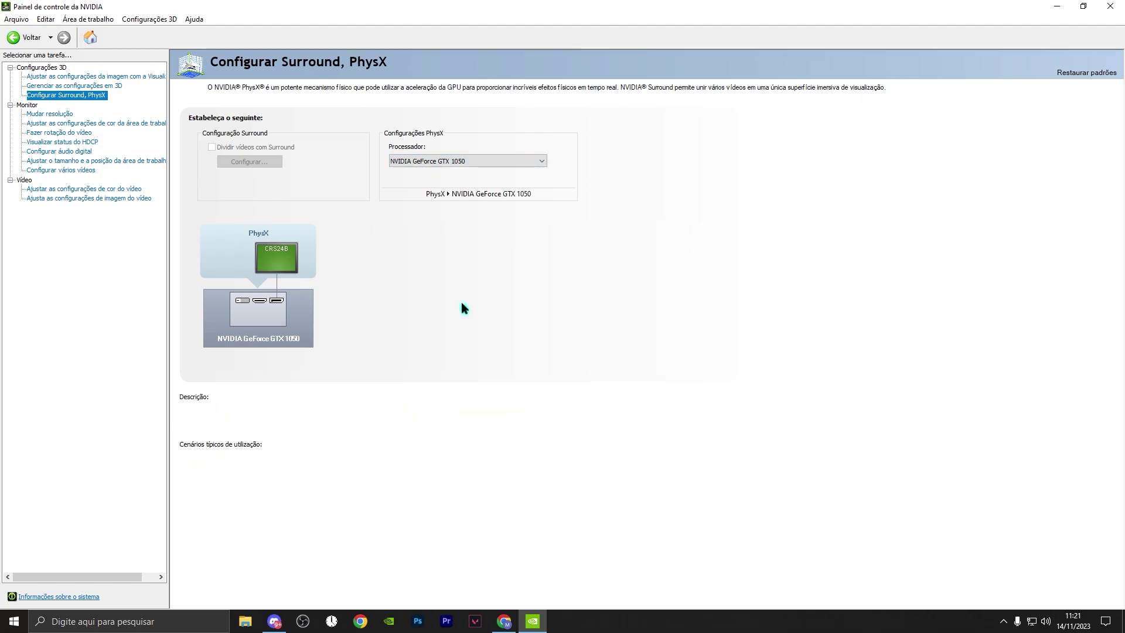
# Select a 165Hz refresh rate for the 1920 × 1080 resolution on the Mudar resolução page
pyautogui.click(68, 117)
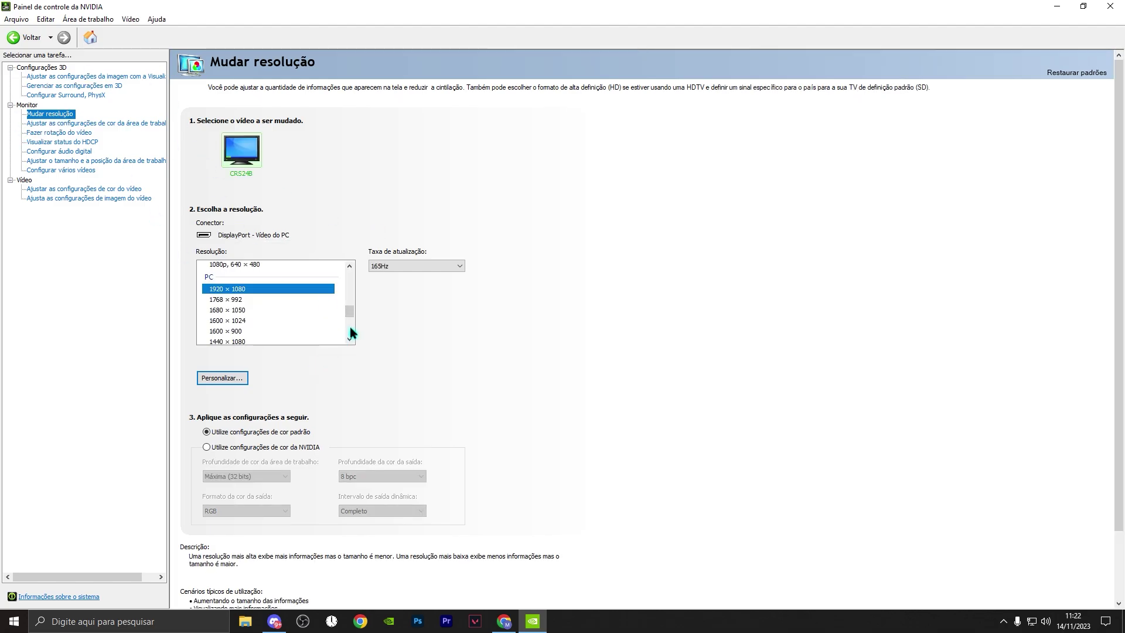
pyautogui.click(401, 266)
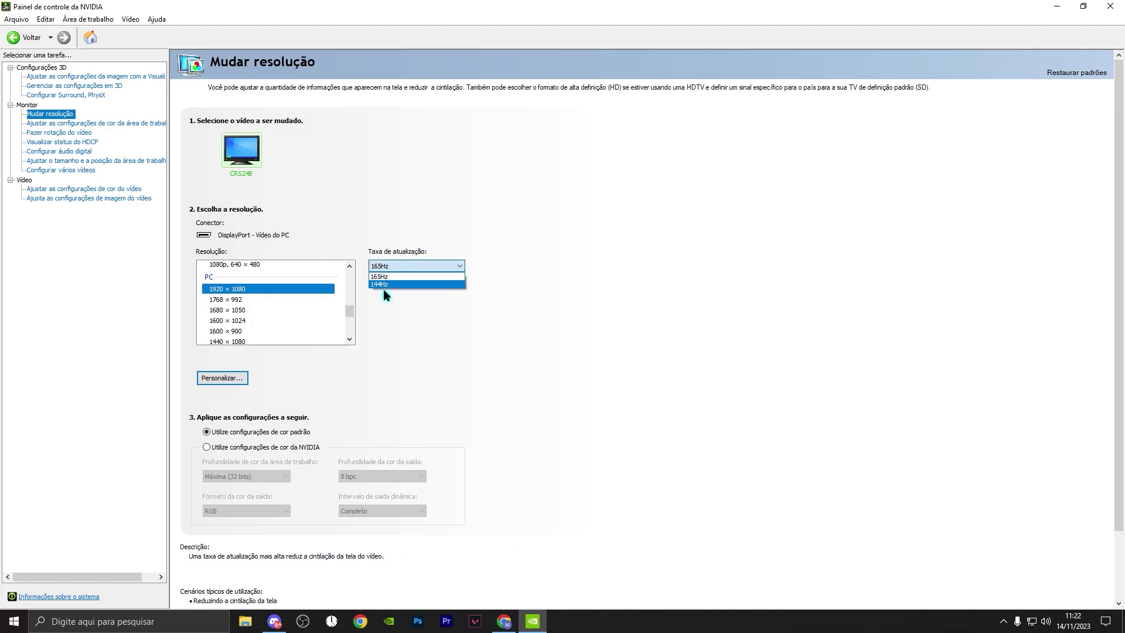
pyautogui.click(416, 277)
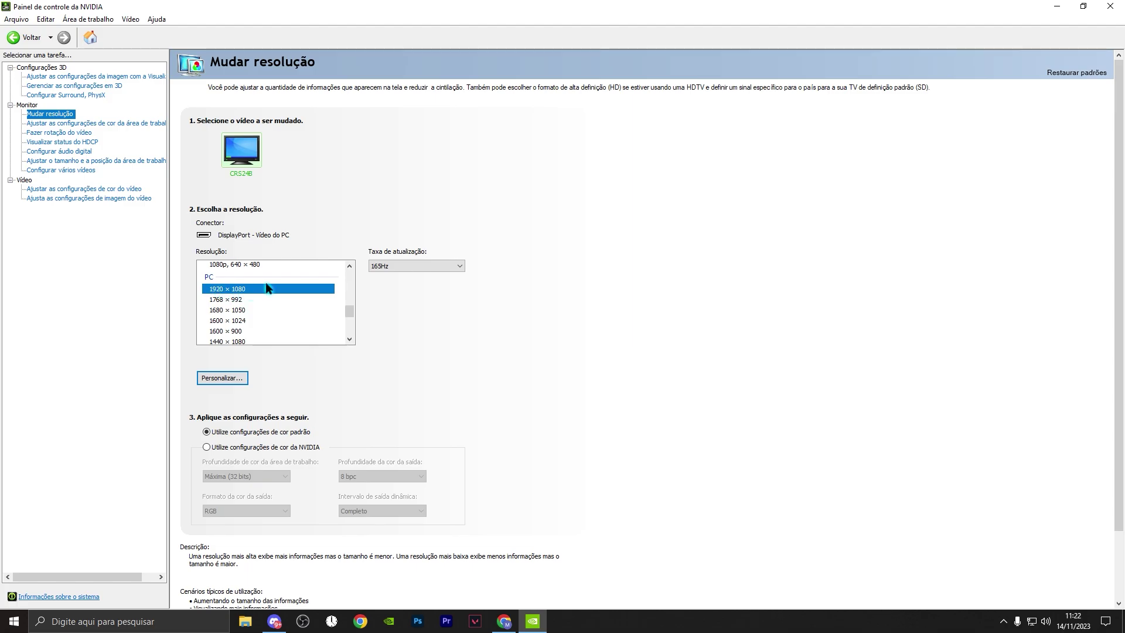
pyautogui.scroll(-2, 560, 338)
# Open the desktop color settings (Ajustar as configurações de cor da área de trabalho) and locate Digital Vibrance
pyautogui.click(85, 125)
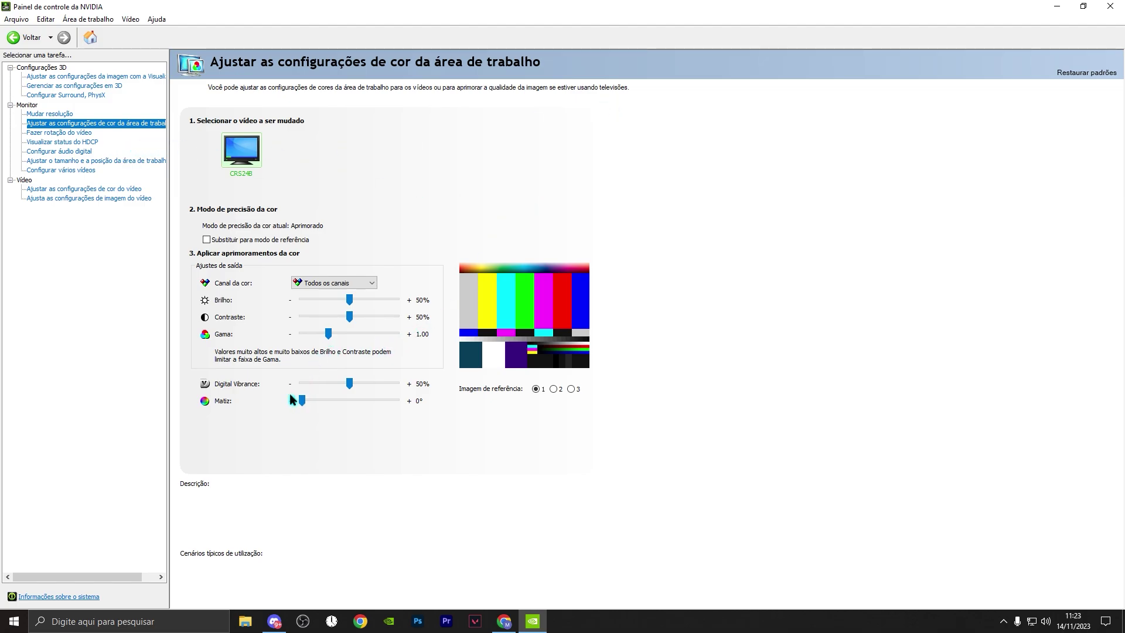
pyautogui.moveTo(217, 387)
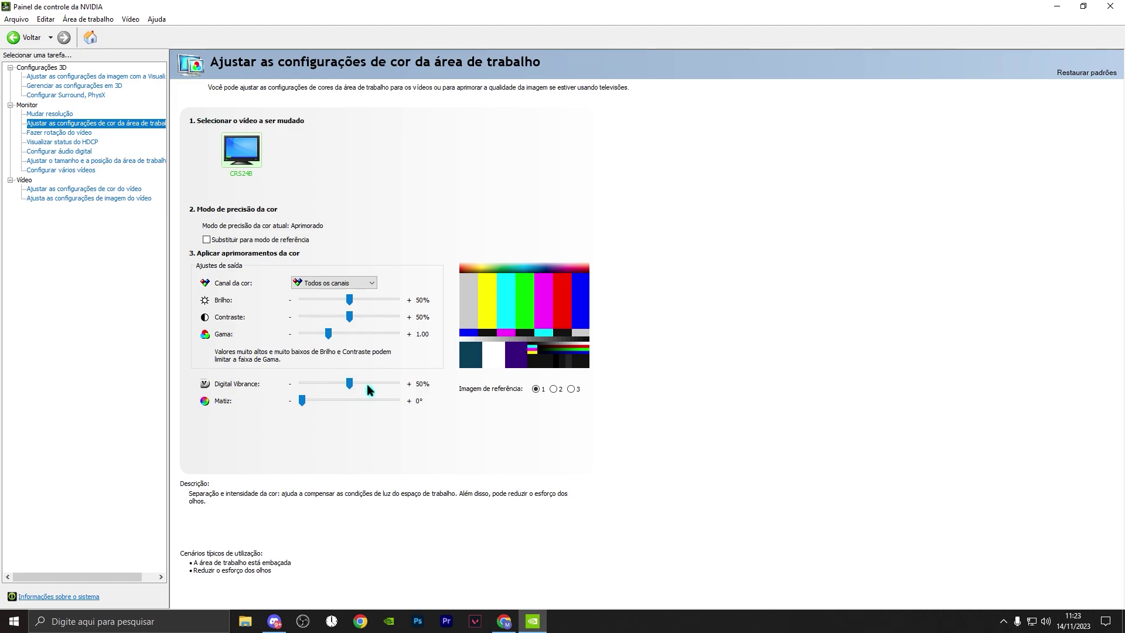